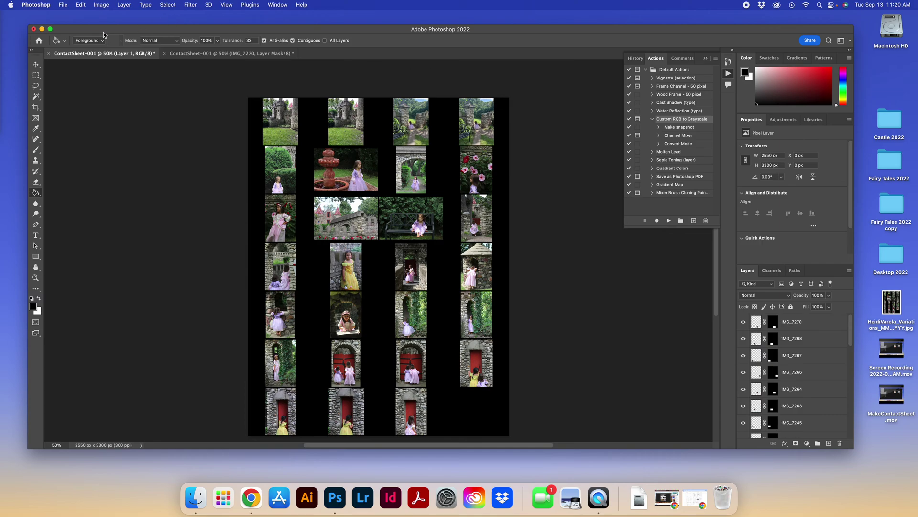
Close both ContactSheet-001 documents without saving their changes.
click(705, 58)
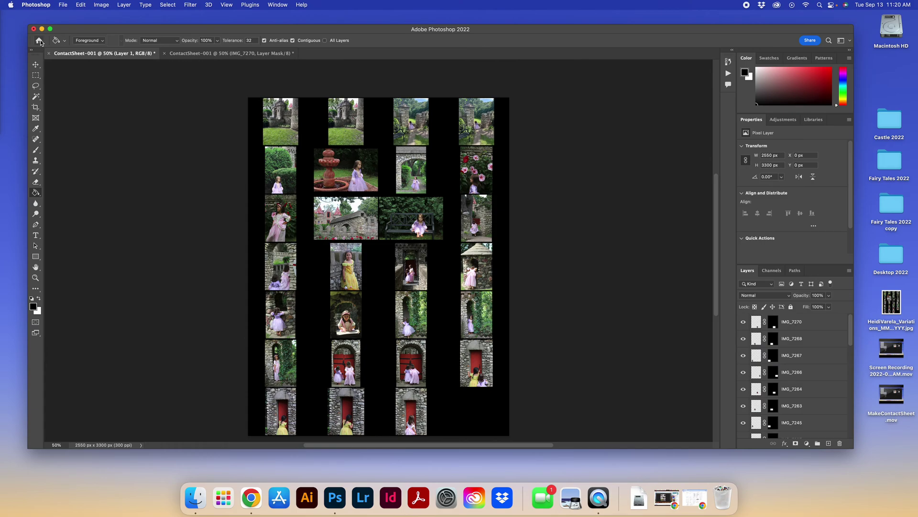
drag(74, 32, 67, 23)
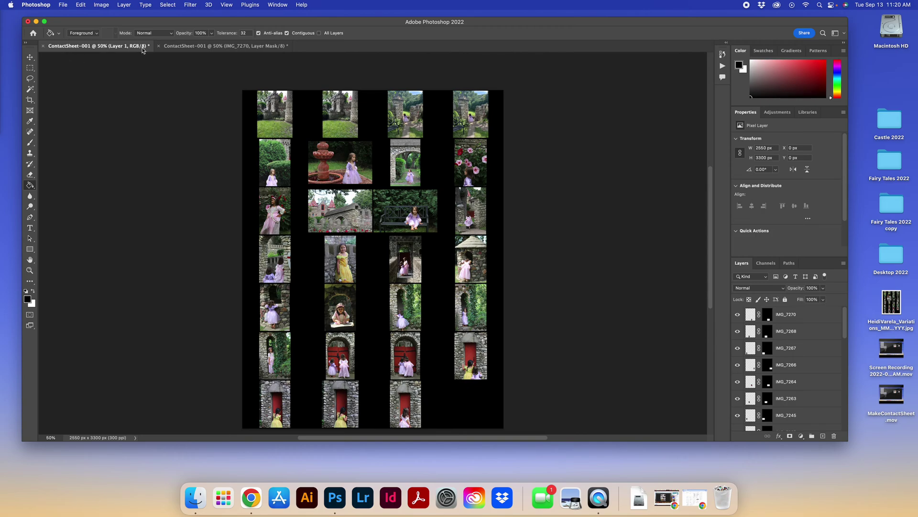
click(159, 46)
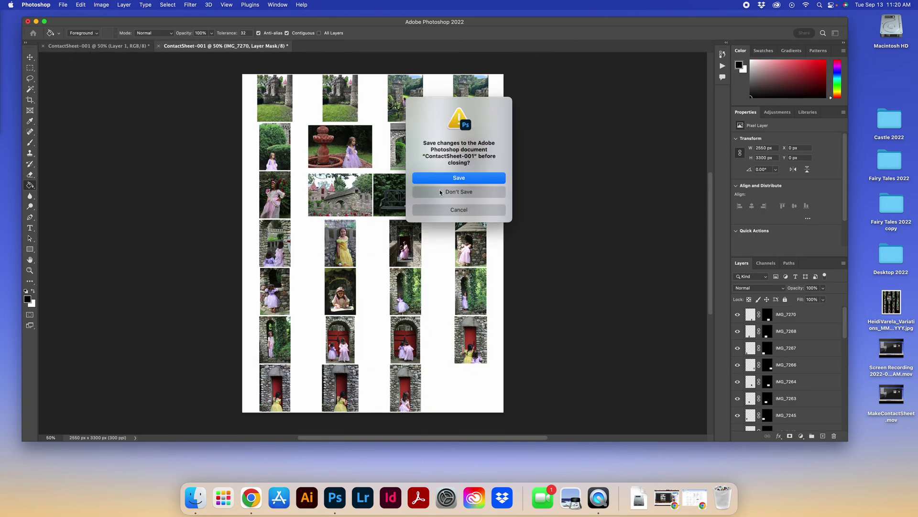
click(440, 191)
click(43, 46)
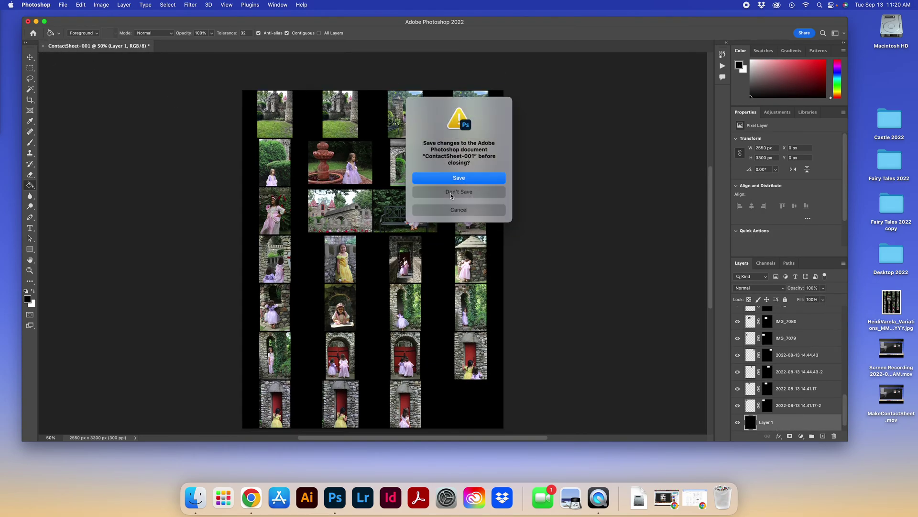
click(451, 196)
Open IMG_7107.jpg from the Fairy Tales 2022 copy folder on the Desktop.
click(63, 4)
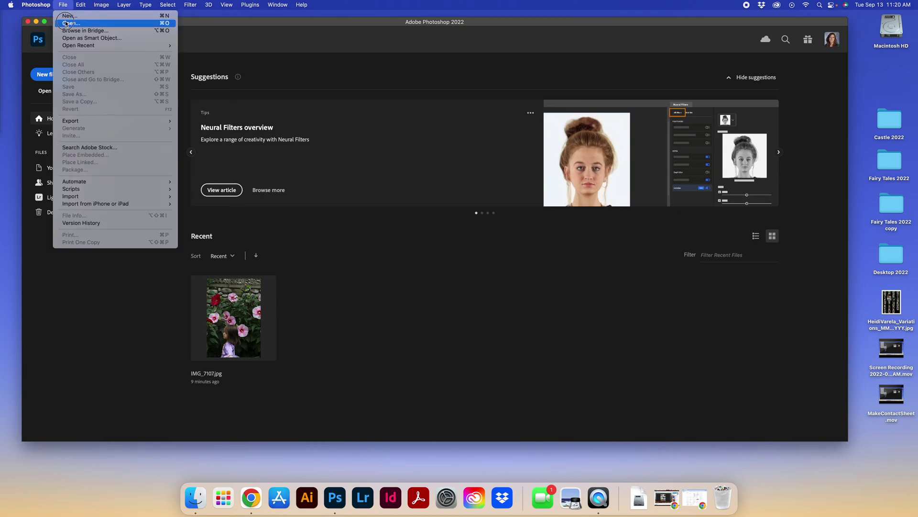
click(65, 23)
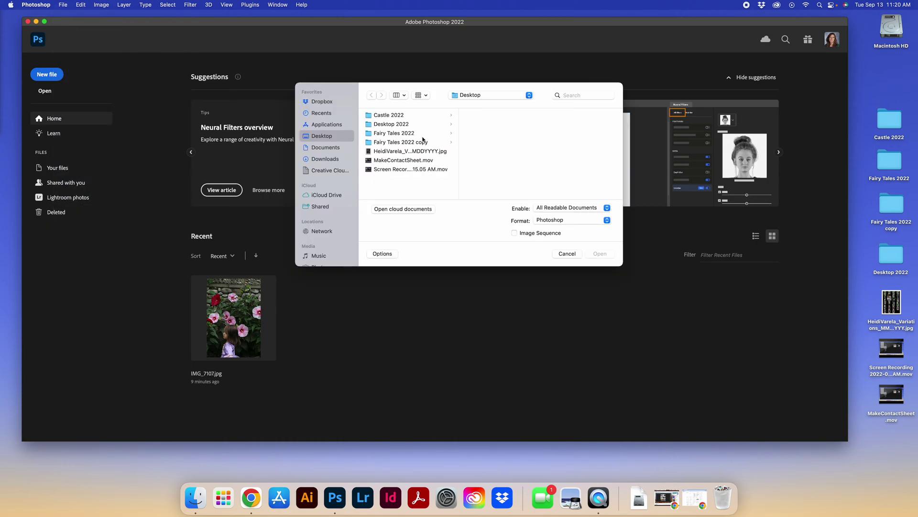
click(423, 142)
click(490, 178)
click(600, 253)
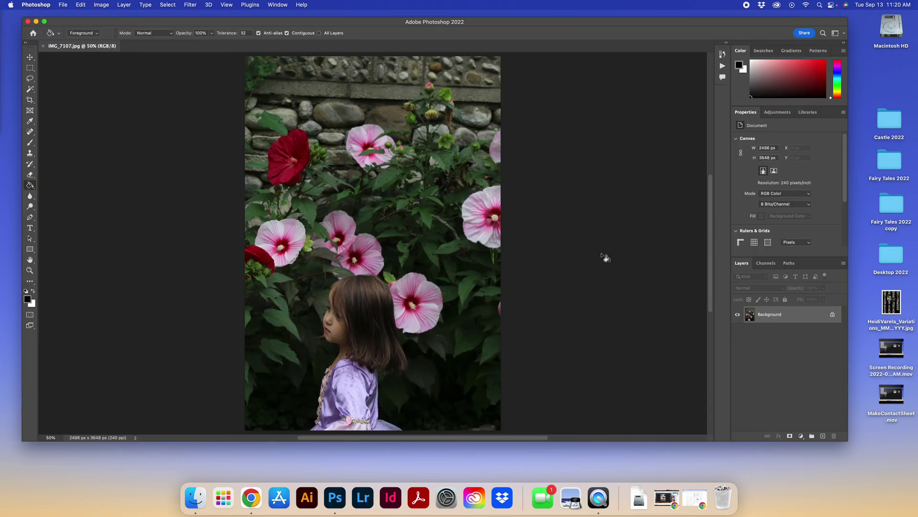
Show the available actions and examine the recorded commands and settings inside the Custom RGB to Grayscale action.
click(280, 6)
click(282, 44)
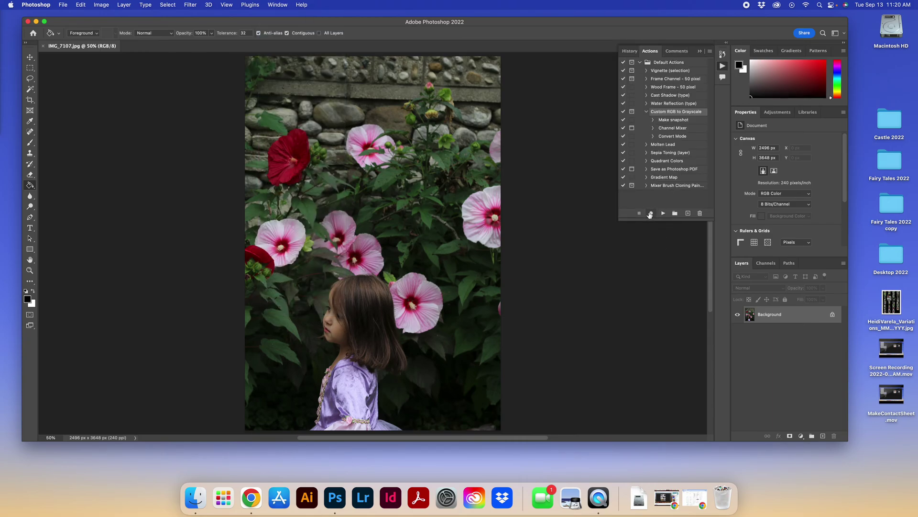
click(647, 111)
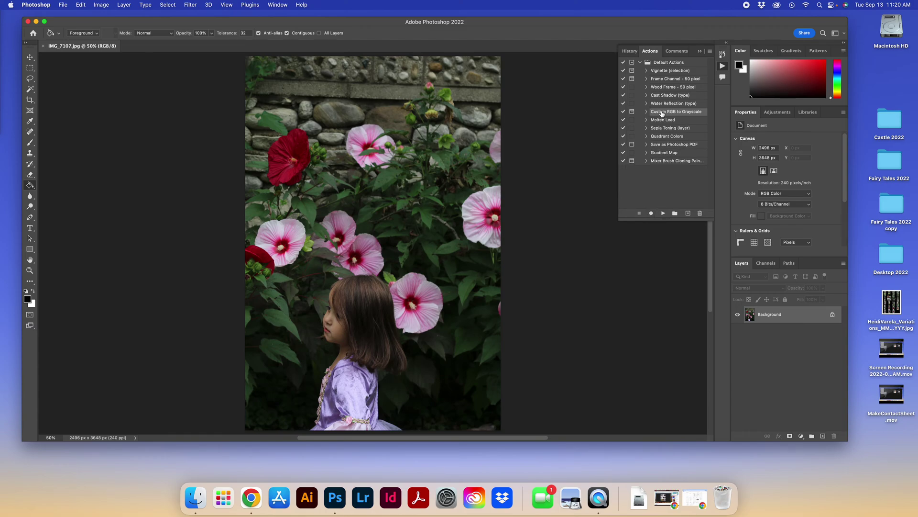
click(647, 111)
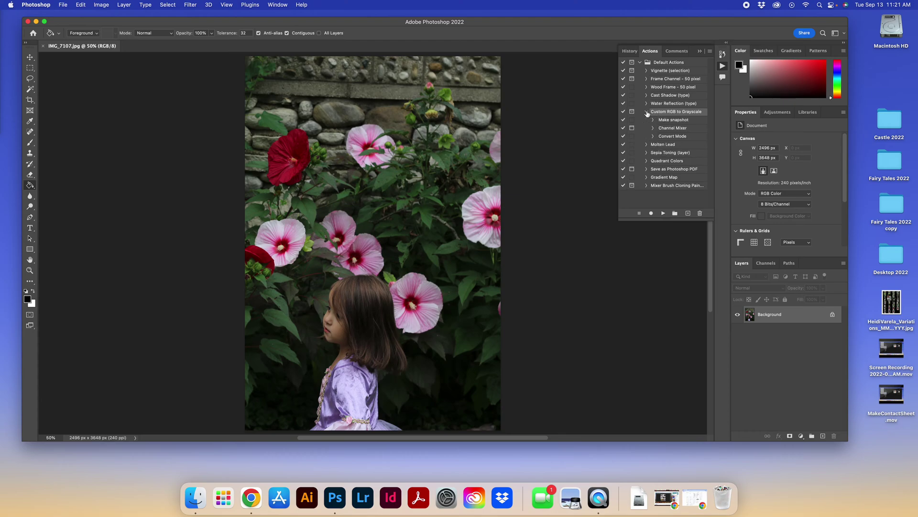
click(653, 119)
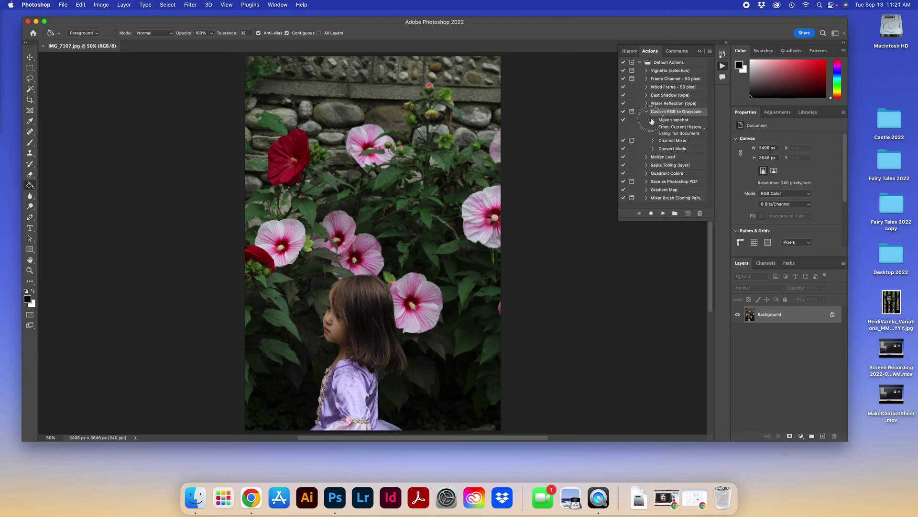
click(653, 140)
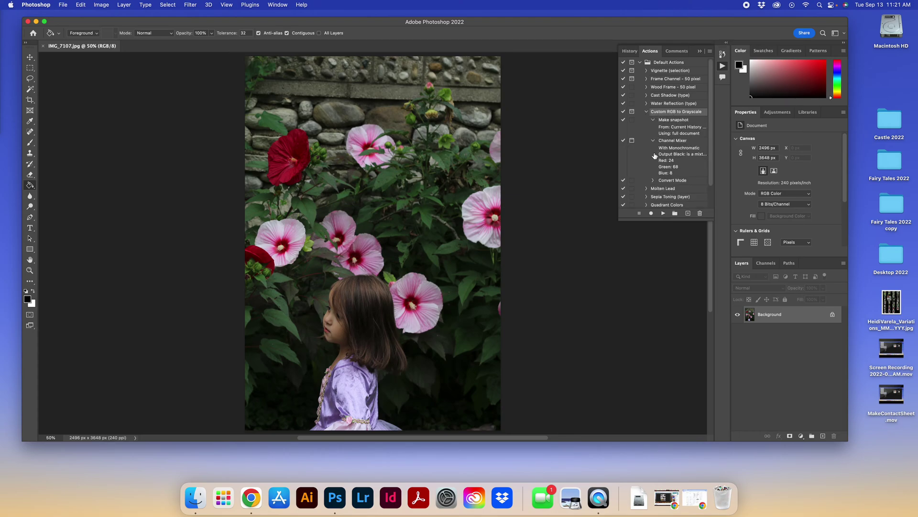
click(653, 180)
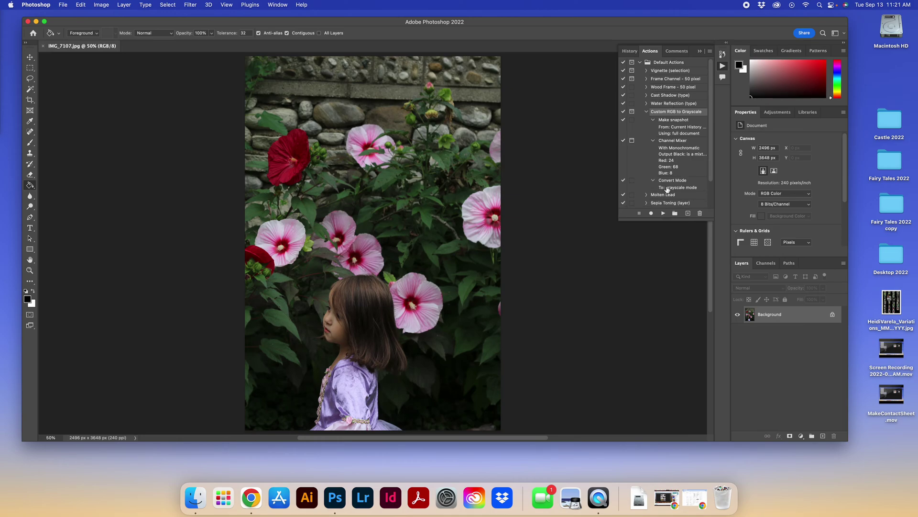
click(647, 112)
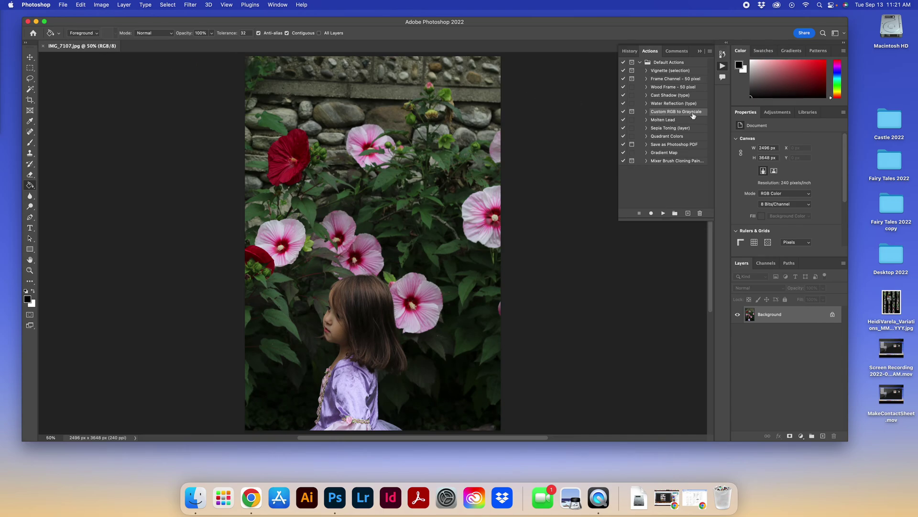
Run the Custom RGB to Grayscale action on the photo with Channel Mixer at red +23, green +71, blue +16 and constant 0.
click(664, 214)
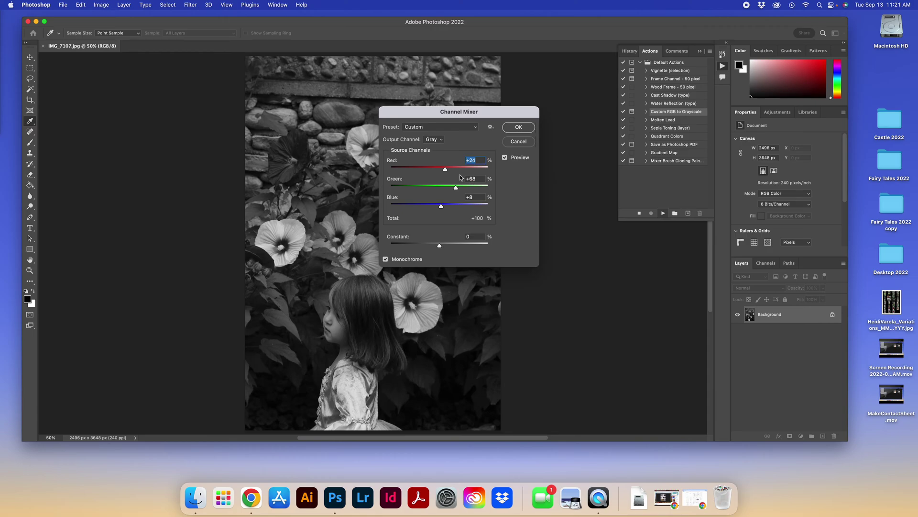
drag(445, 171, 443, 207)
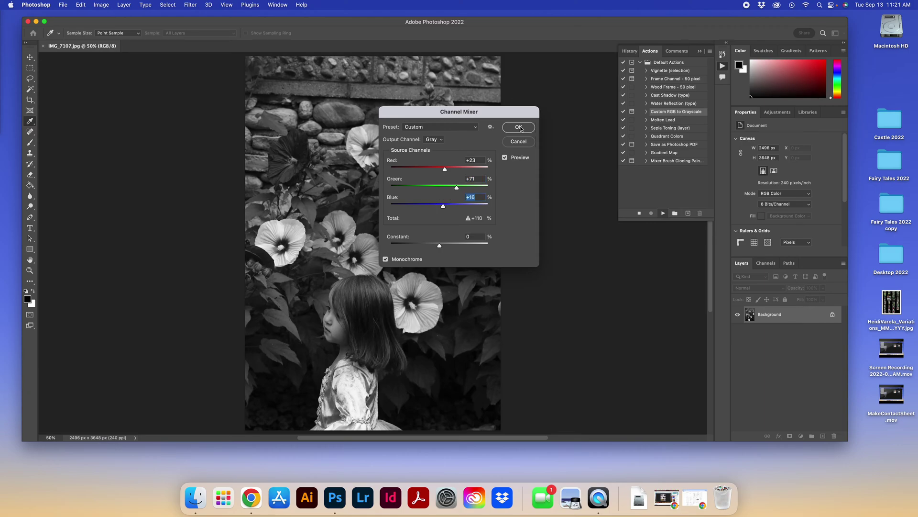
mouse_move(439, 245)
mouse_down()
mouse_move(447, 245)
mouse_move(440, 247)
mouse_up()
click(478, 237)
text(0)
key(BackSpace)
key(BackSpace)
key(BackSpace)
text(0)
click(512, 132)
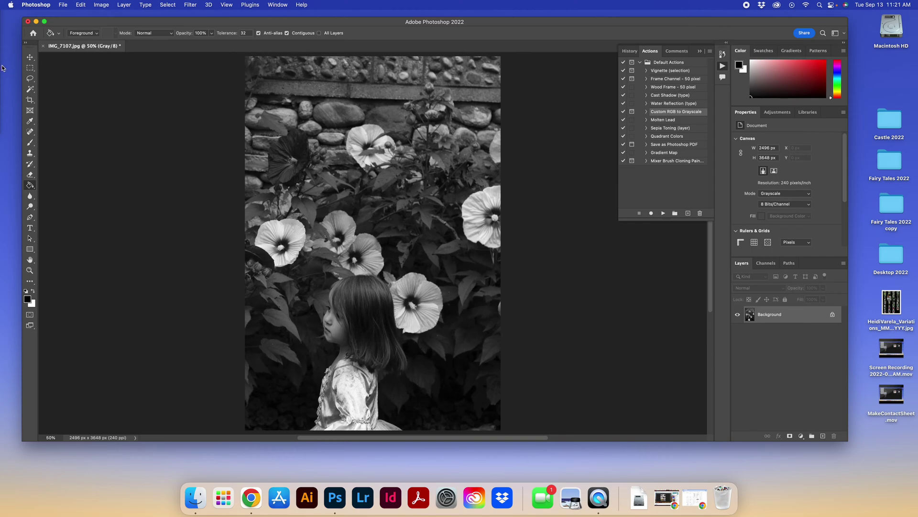
Start a Batch automation that plays Custom RGB to Grayscale from the Default Actions set.
click(63, 5)
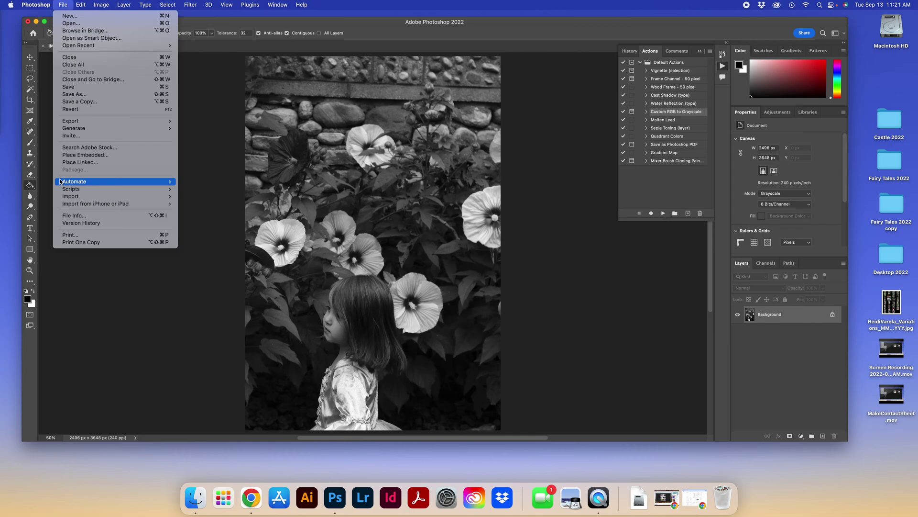
mouse_move(163, 182)
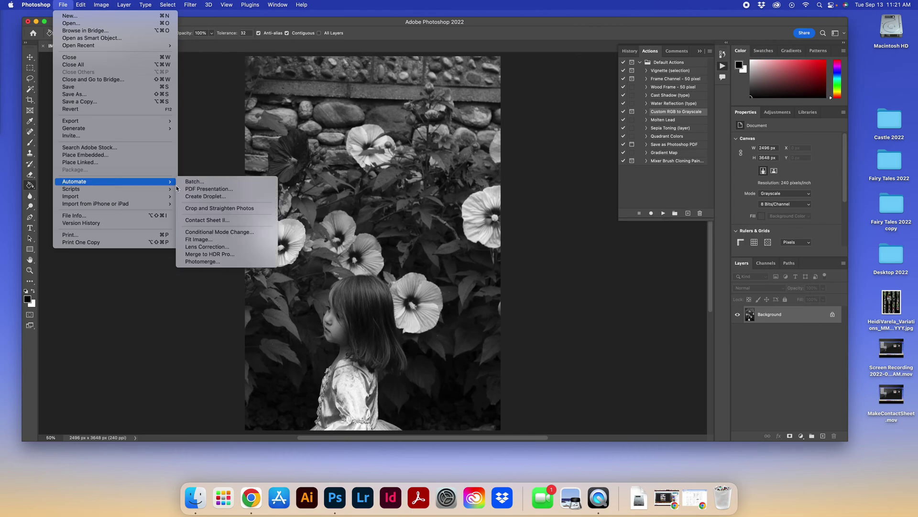
click(200, 183)
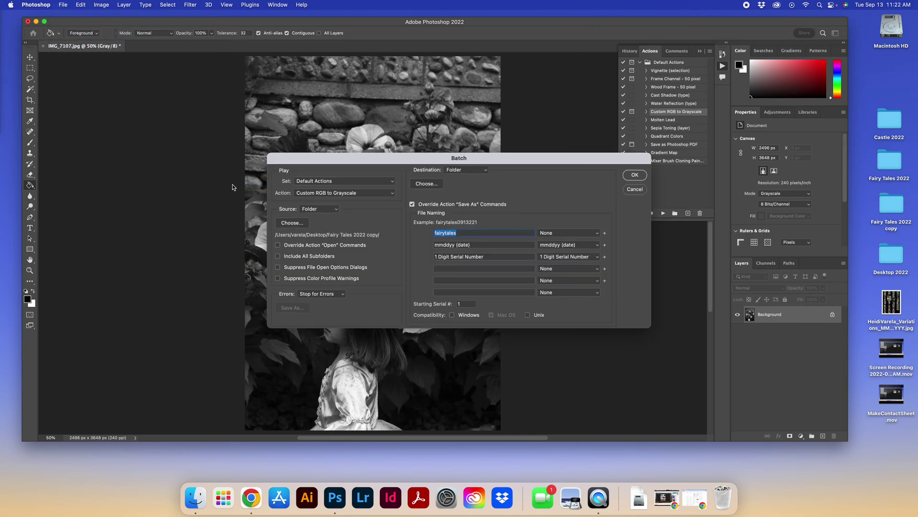
click(314, 193)
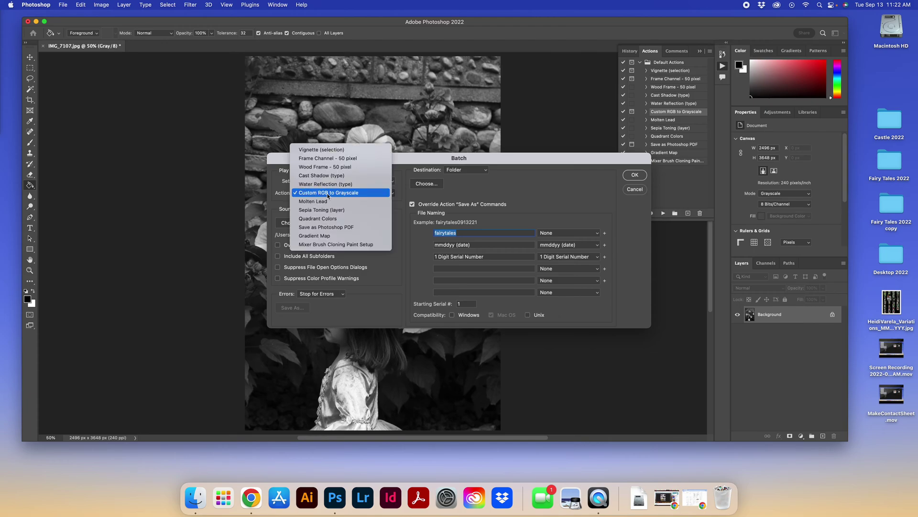
click(332, 193)
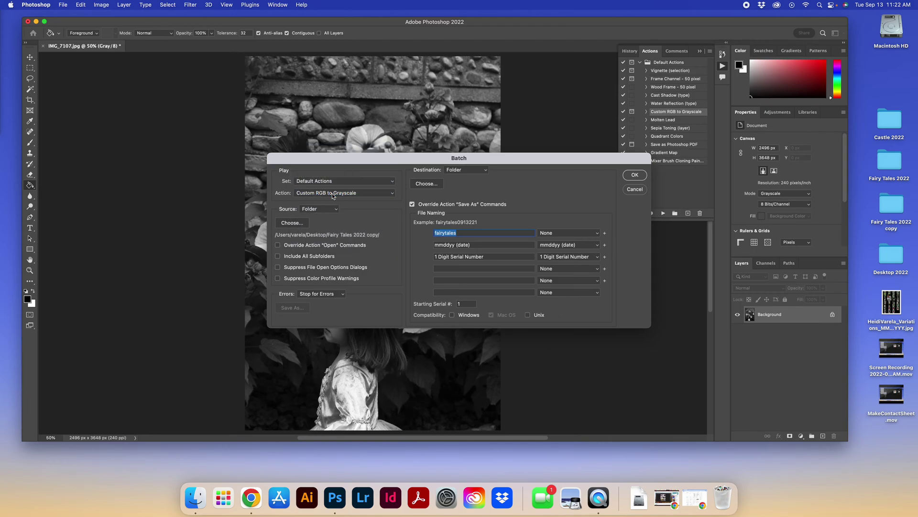
Set the batch source to the Fairy Tales 2022 copy folder on the Desktop.
click(293, 225)
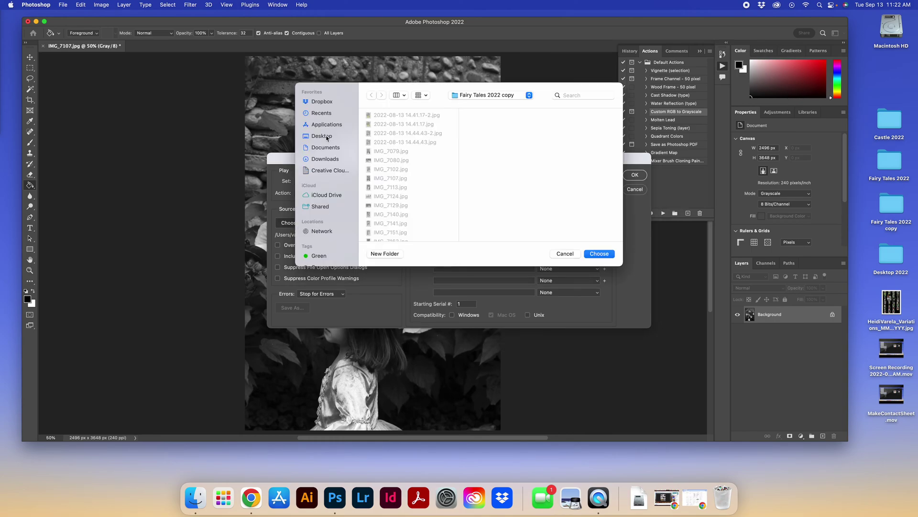
click(327, 139)
click(378, 143)
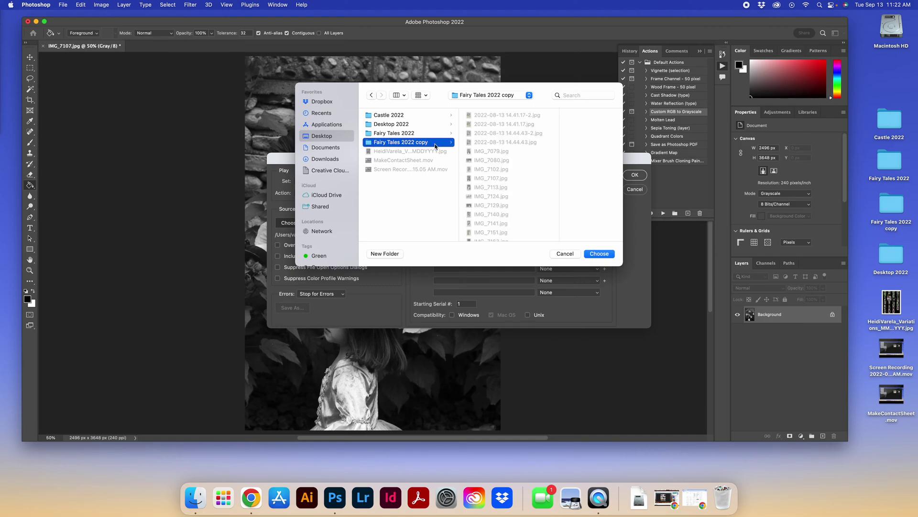
click(594, 257)
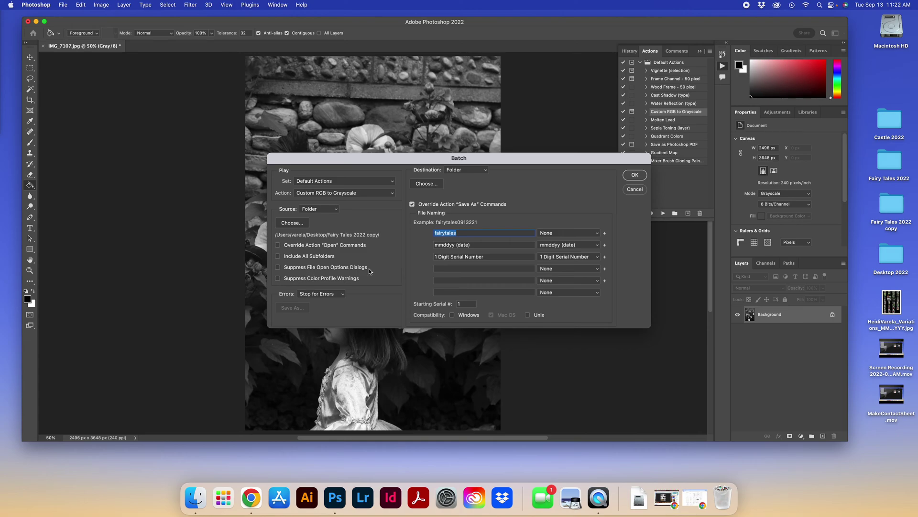
Create a Desktop folder named BW Fairy Tales and set it as the batch destination.
click(427, 186)
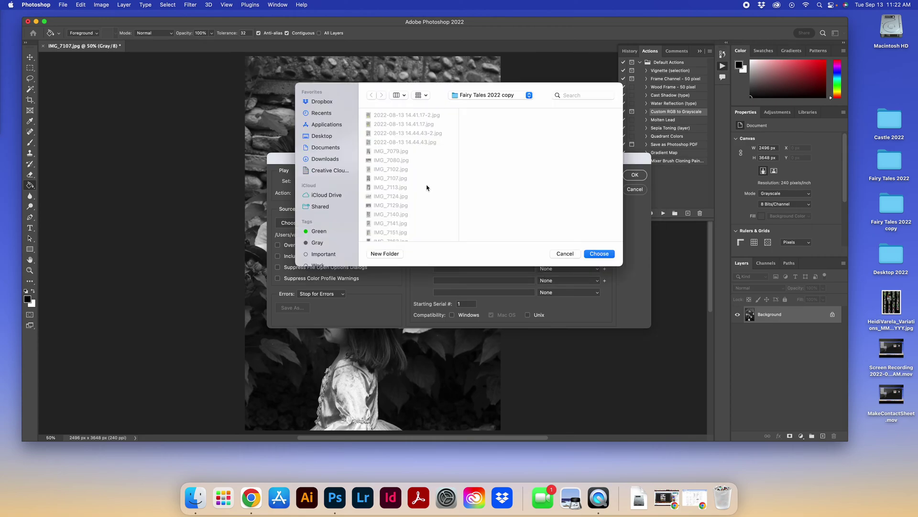
click(319, 138)
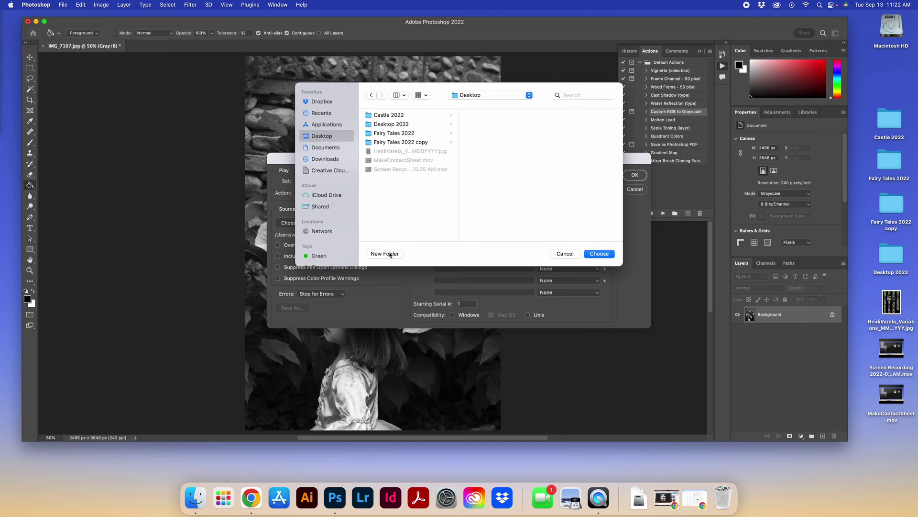
click(386, 254)
text(BB Fairy Tales)
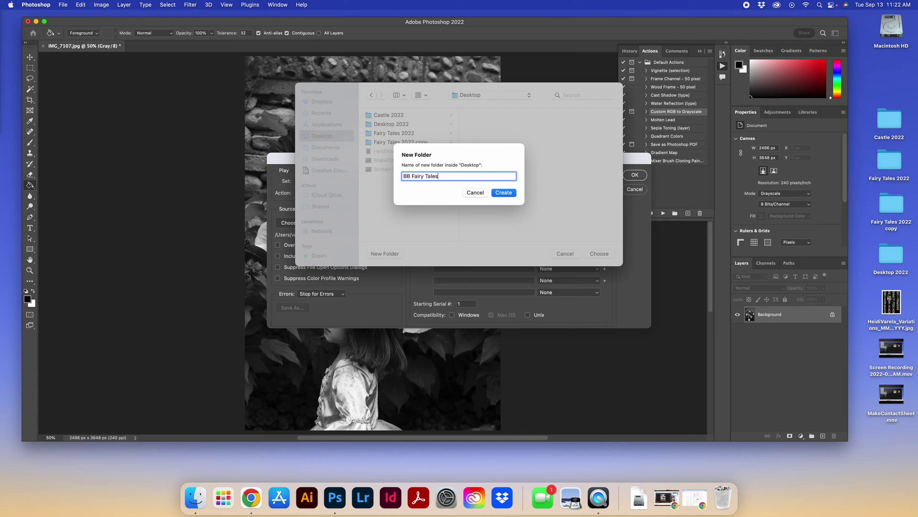
double_click(408, 177)
text(BW)
click(499, 192)
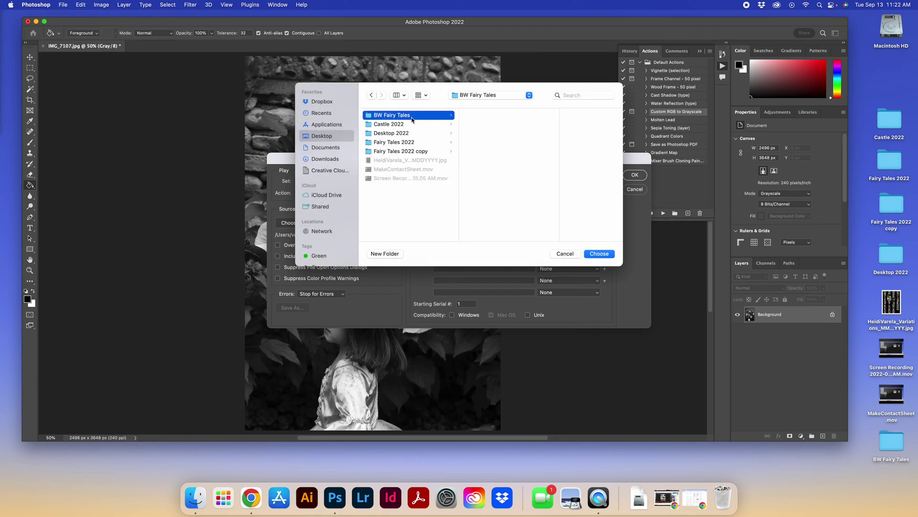
click(599, 254)
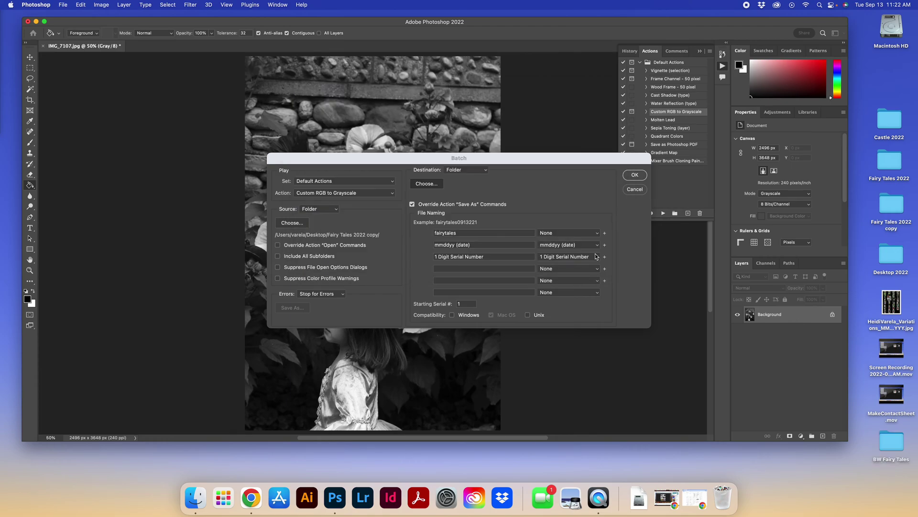
Turn off the override of the action's "Save As" commands and check the batch file naming fields.
click(411, 205)
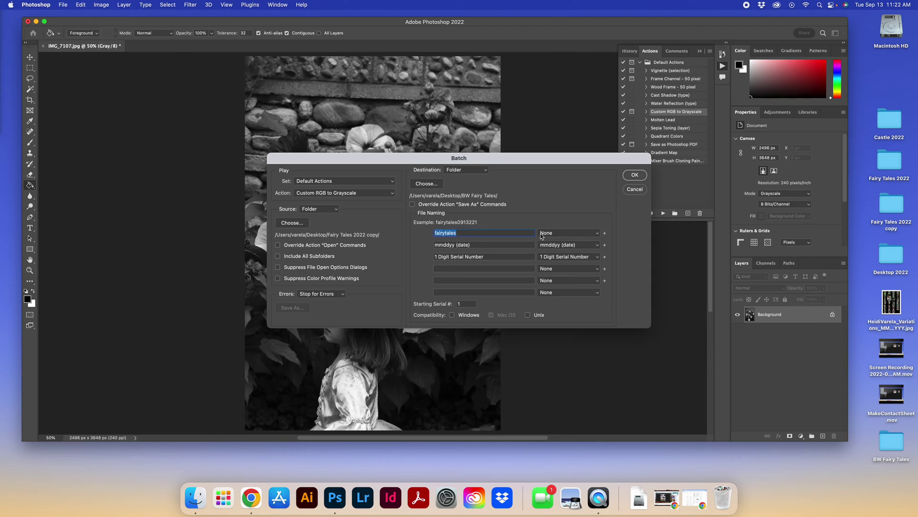
key(Tab)
click(508, 256)
triple_click(508, 256)
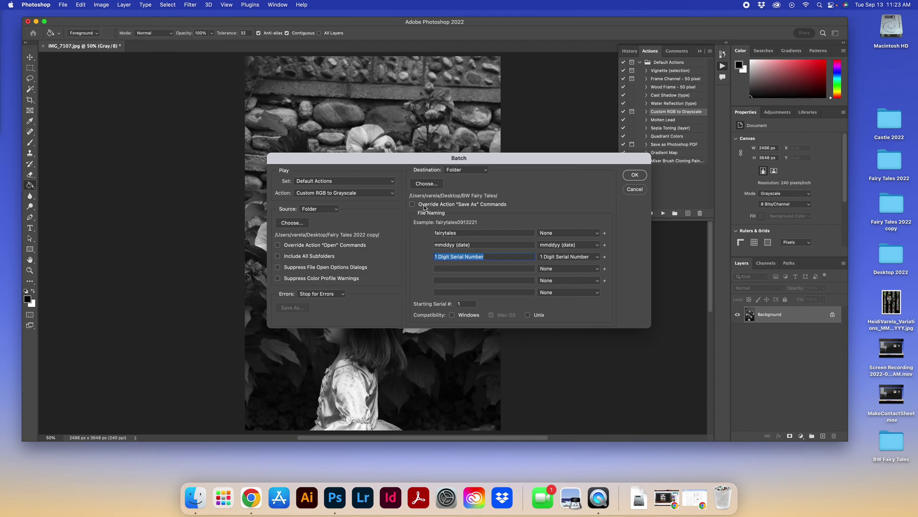
Run the batch, accepting the action's monochrome Channel Mixer mix and saving the first photo as a JPEG at quality 12.
click(633, 175)
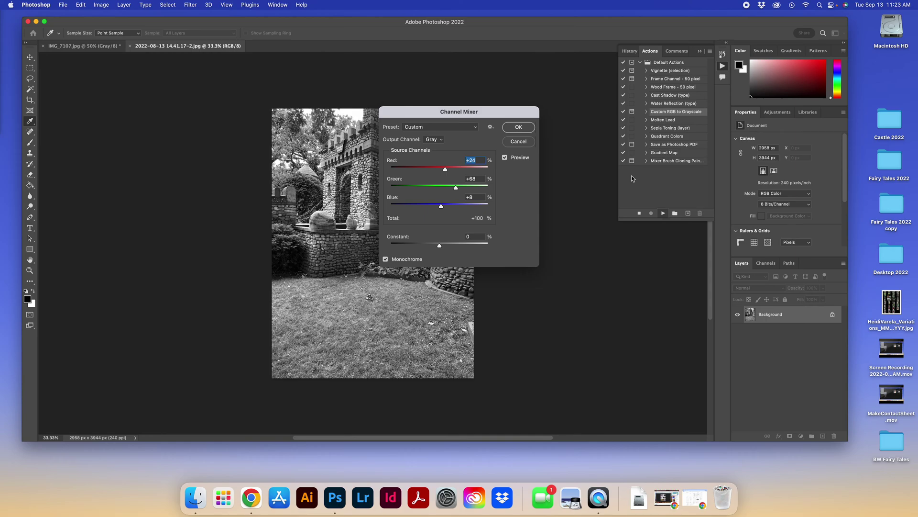
drag(446, 170, 457, 189)
click(526, 127)
click(512, 137)
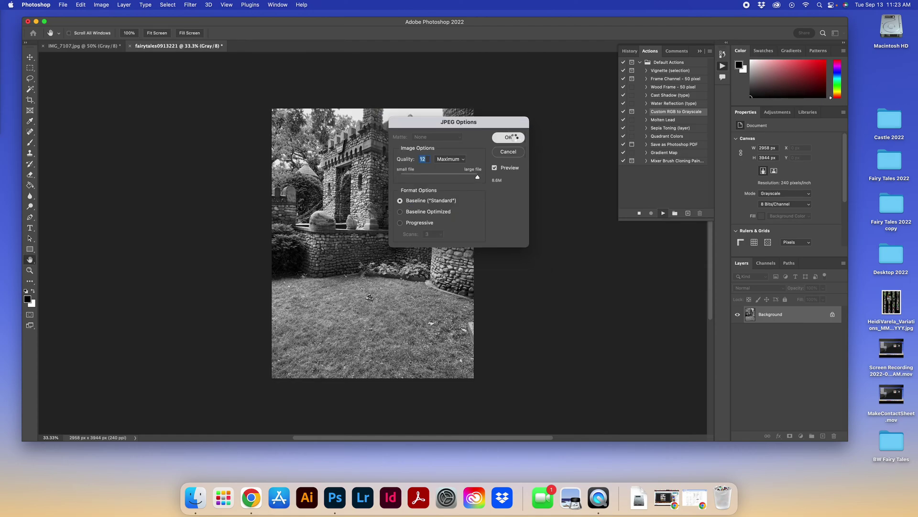
Accept the same Channel Mixer mix and JPEG quality 12 for each following batch photo up to IMG_7102.jpg.
click(519, 128)
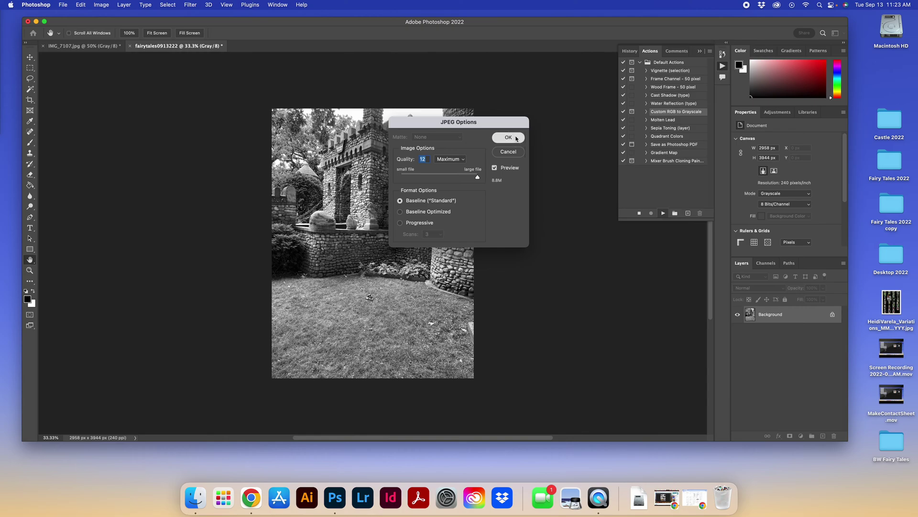
click(519, 128)
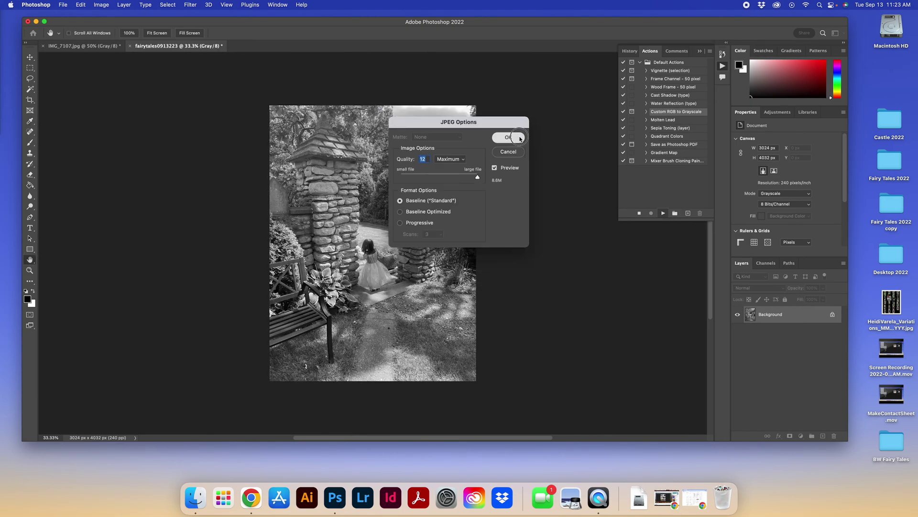
click(520, 139)
click(519, 129)
click(513, 138)
click(519, 128)
click(515, 138)
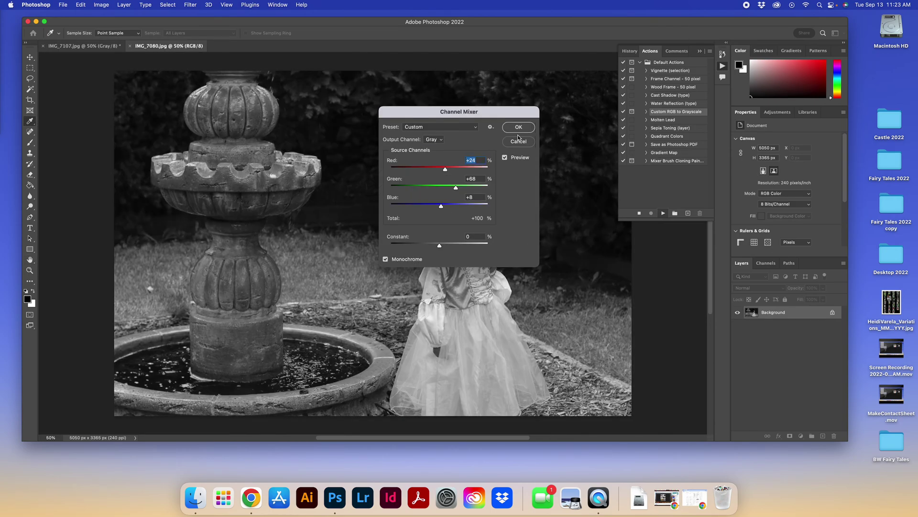
click(519, 128)
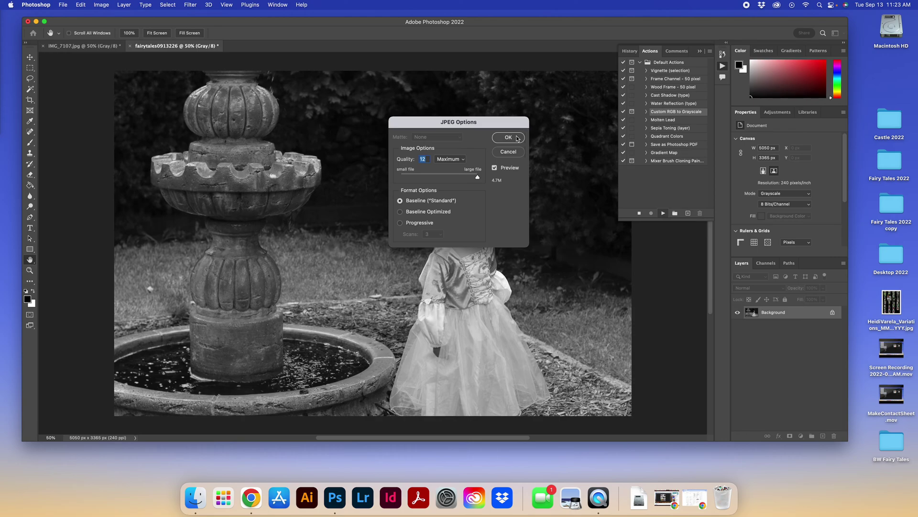
click(517, 138)
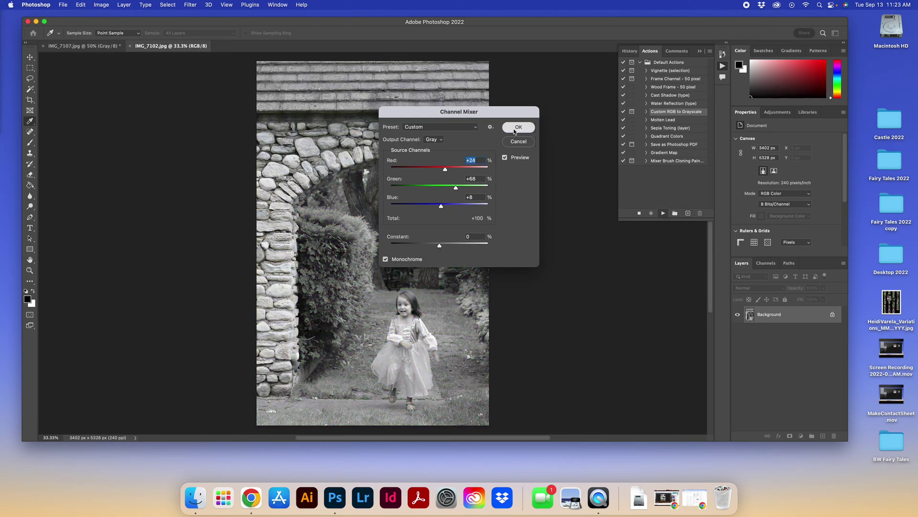
click(515, 129)
click(511, 138)
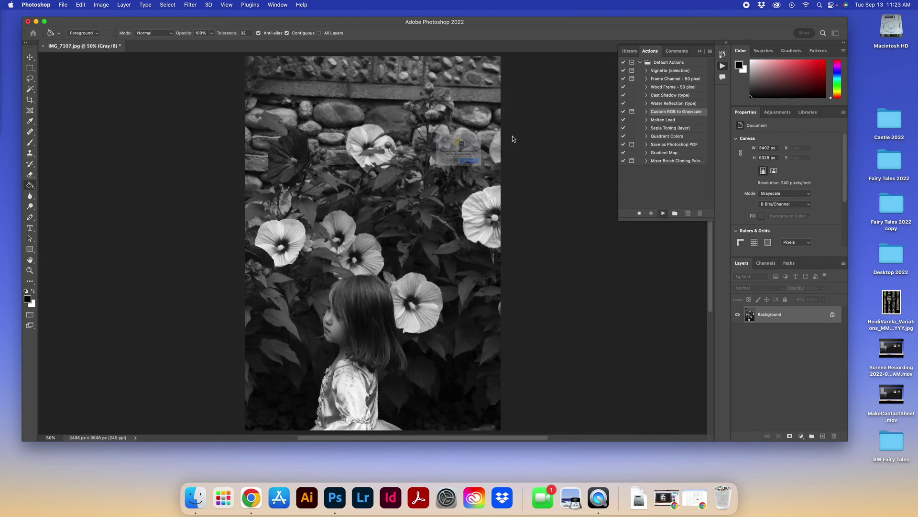
Continue the batch past the prompt for the already open IMG_7107.jpg and save that photo at JPEG quality 12.
click(484, 176)
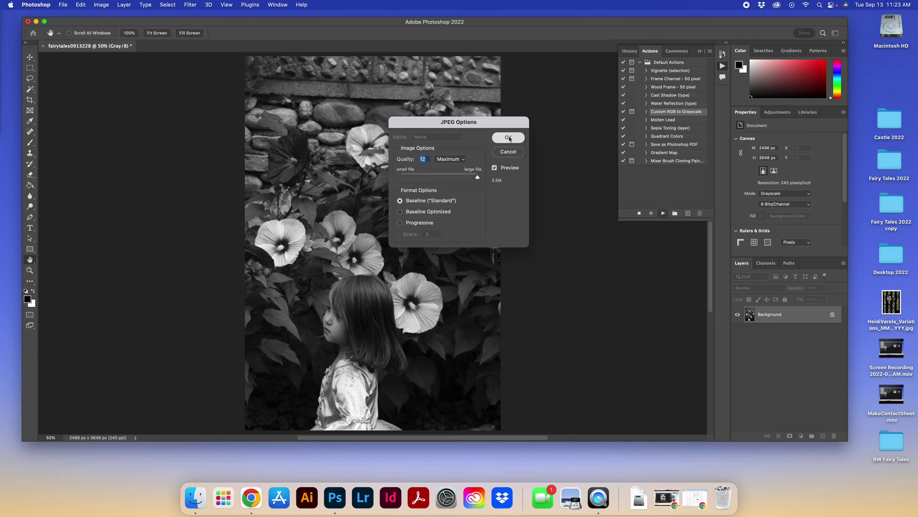
click(508, 139)
Process all remaining photos after IMG_7107.jpg, accepting the preset grayscale mix and maximum JPEG quality 12 for each.
click(521, 128)
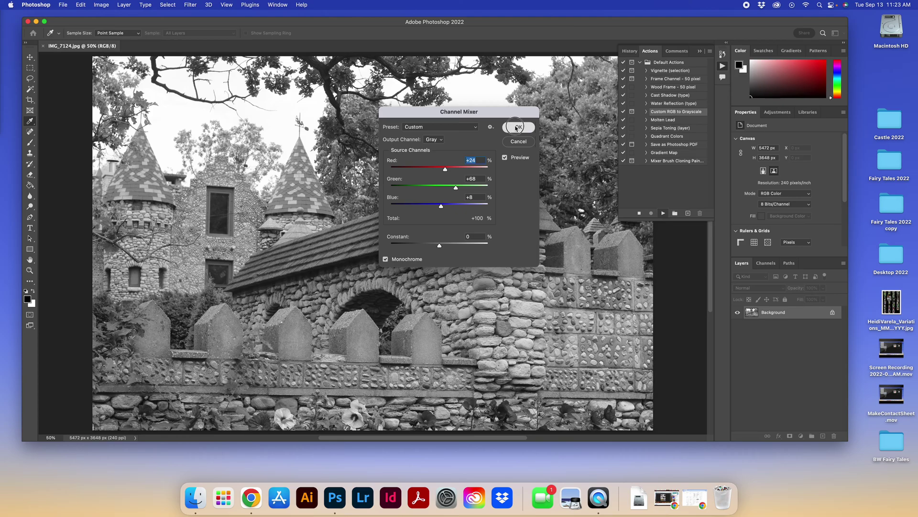
click(518, 126)
click(508, 138)
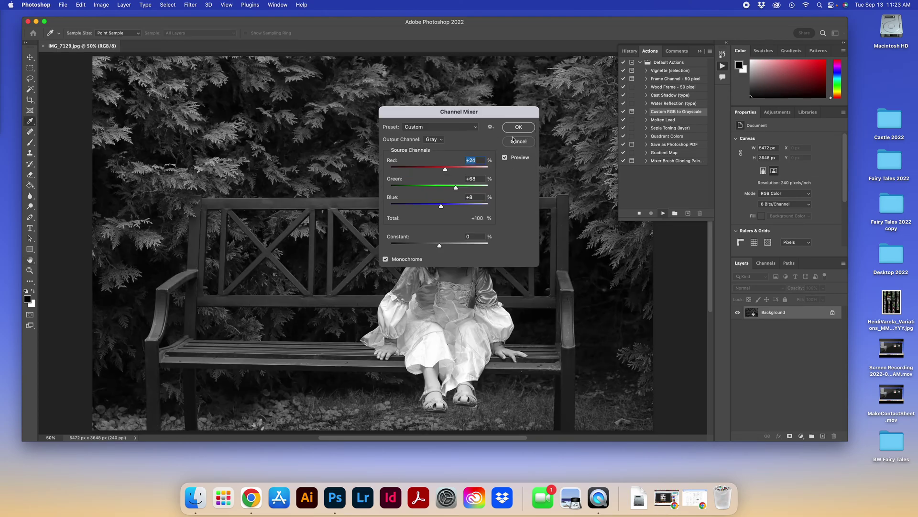
click(519, 127)
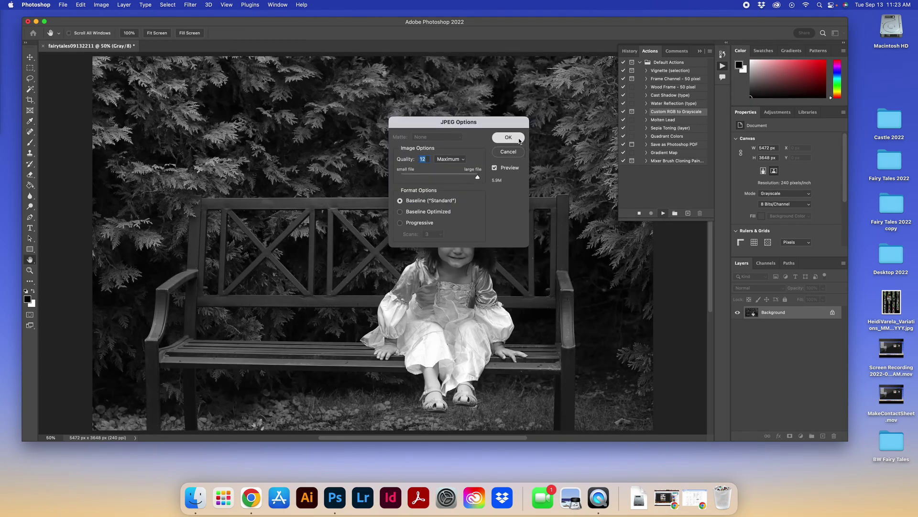
click(517, 138)
click(518, 126)
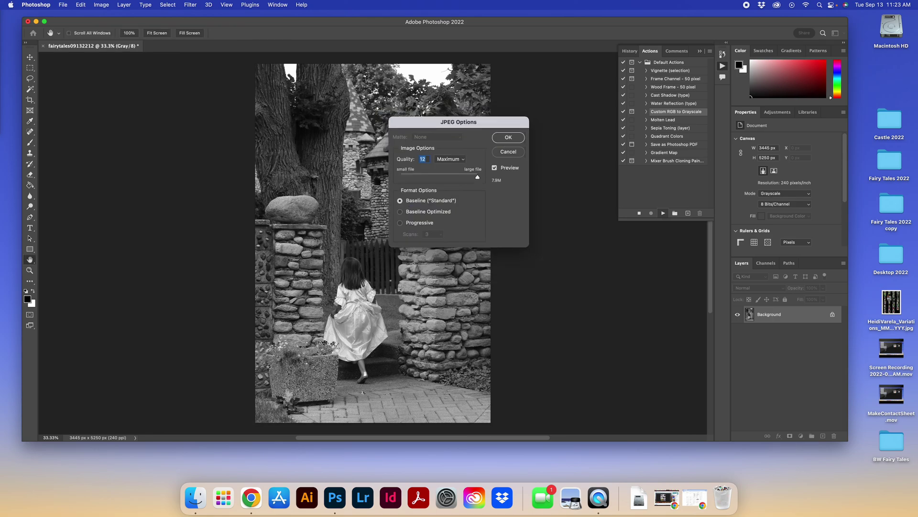
click(513, 139)
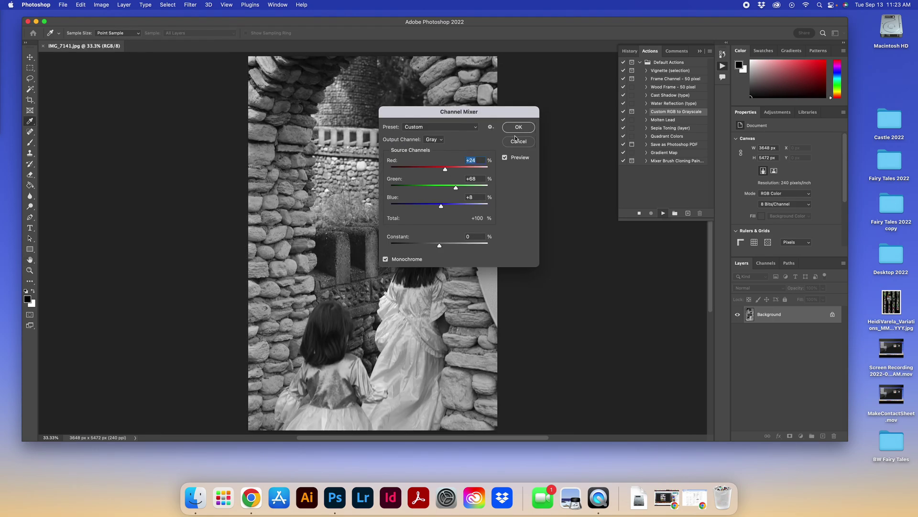
click(520, 127)
click(519, 137)
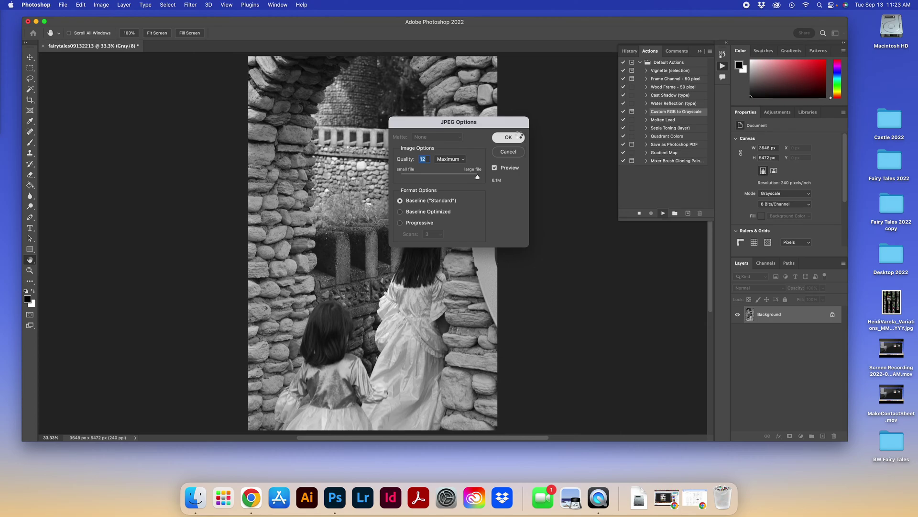
click(519, 127)
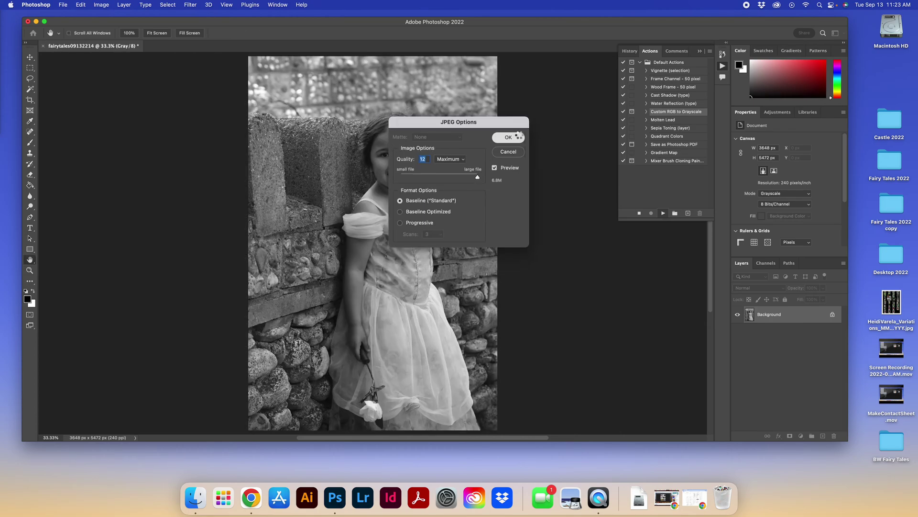
click(518, 137)
click(519, 127)
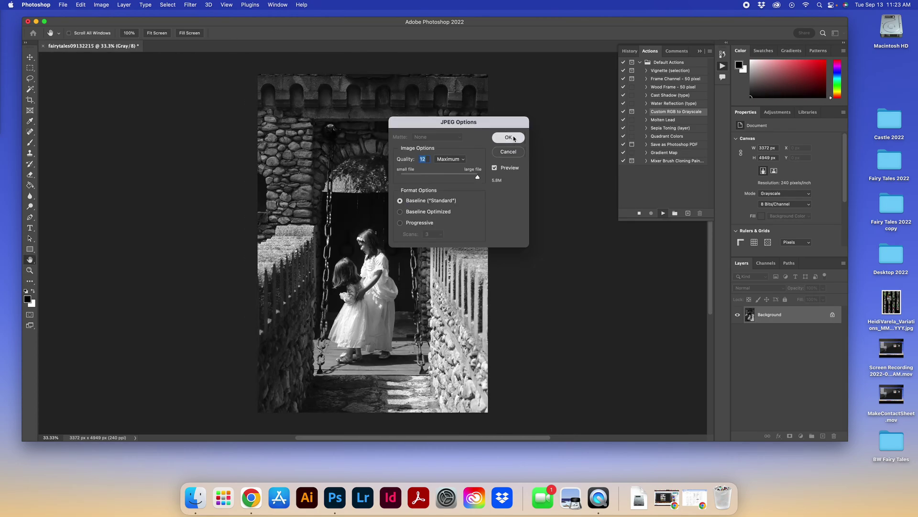
click(514, 137)
click(519, 127)
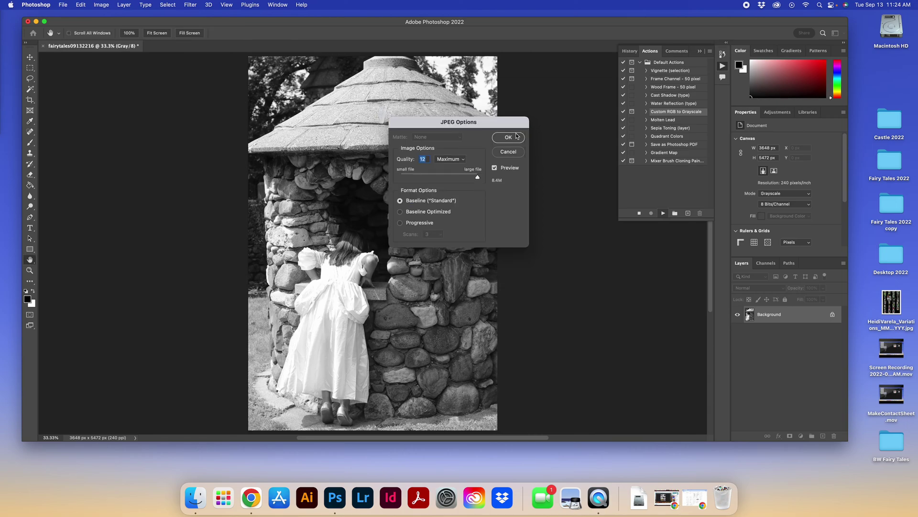
click(517, 139)
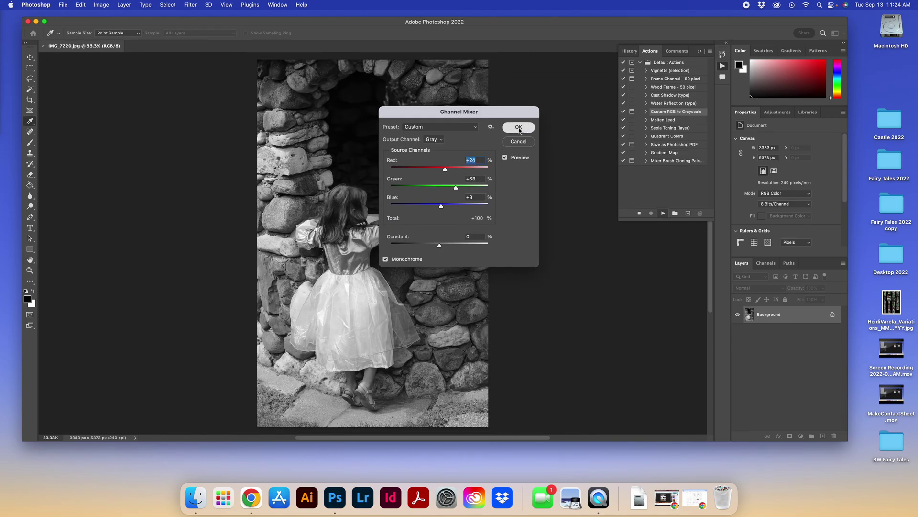
click(519, 128)
click(518, 137)
click(521, 129)
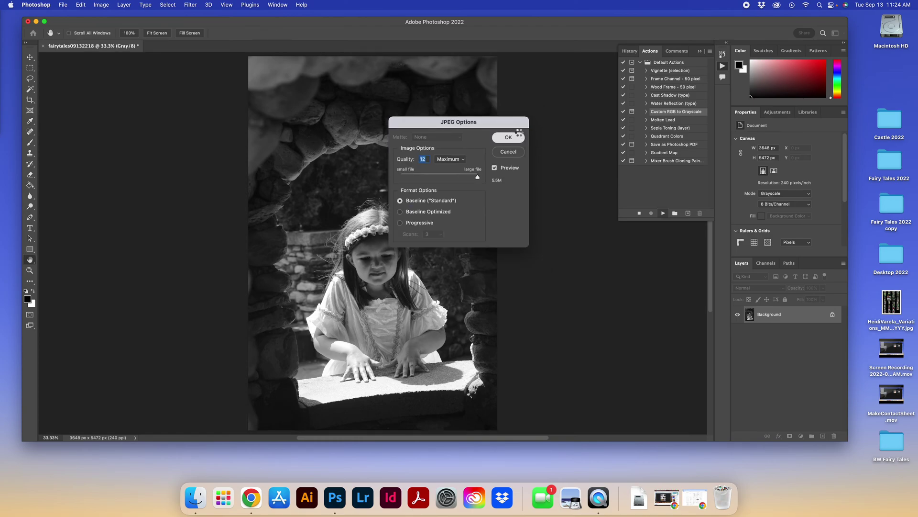
click(518, 137)
click(521, 128)
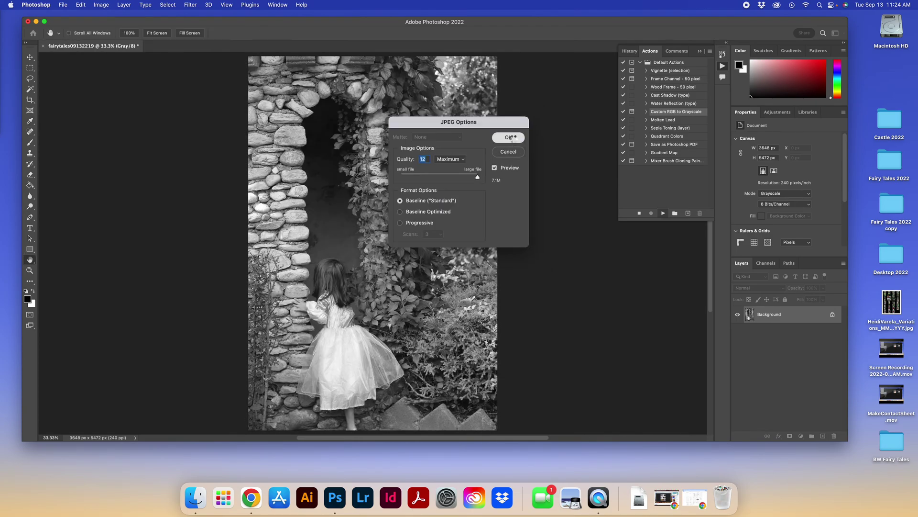
click(510, 137)
click(521, 128)
click(513, 138)
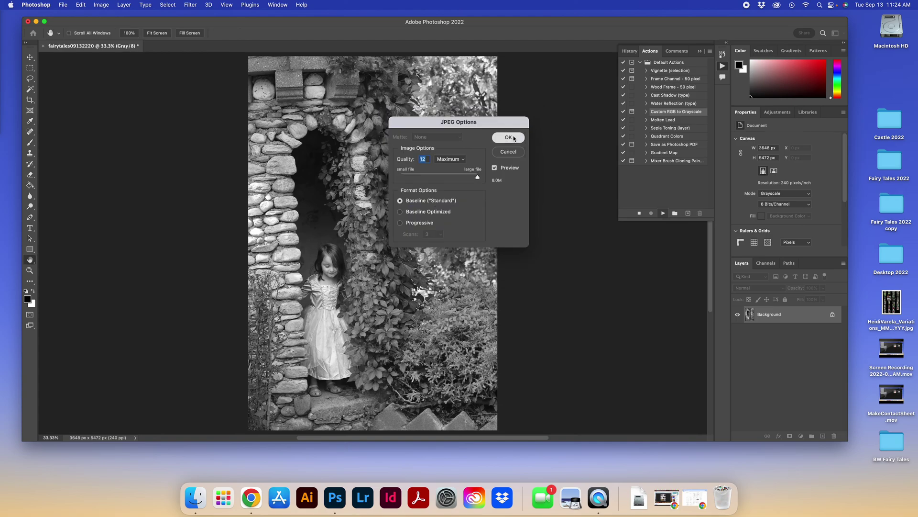
click(515, 128)
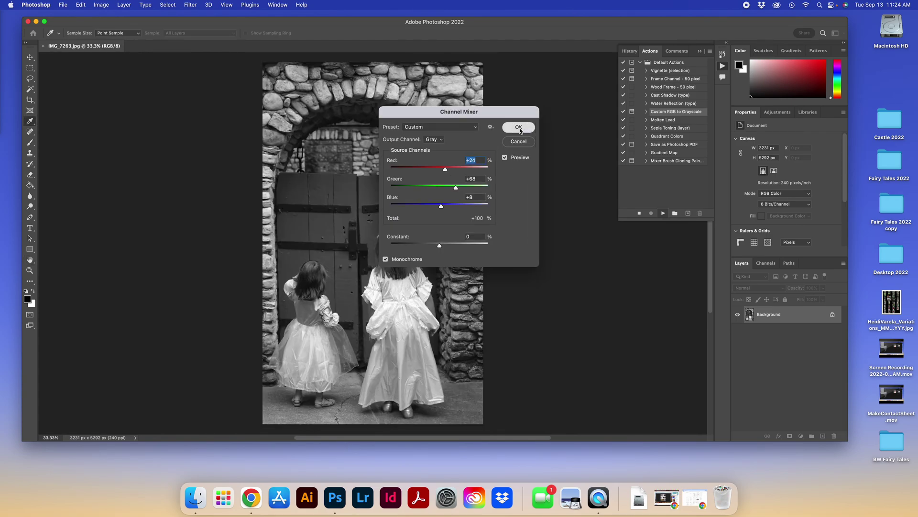
click(520, 131)
click(517, 133)
click(516, 130)
click(516, 134)
click(518, 129)
click(513, 138)
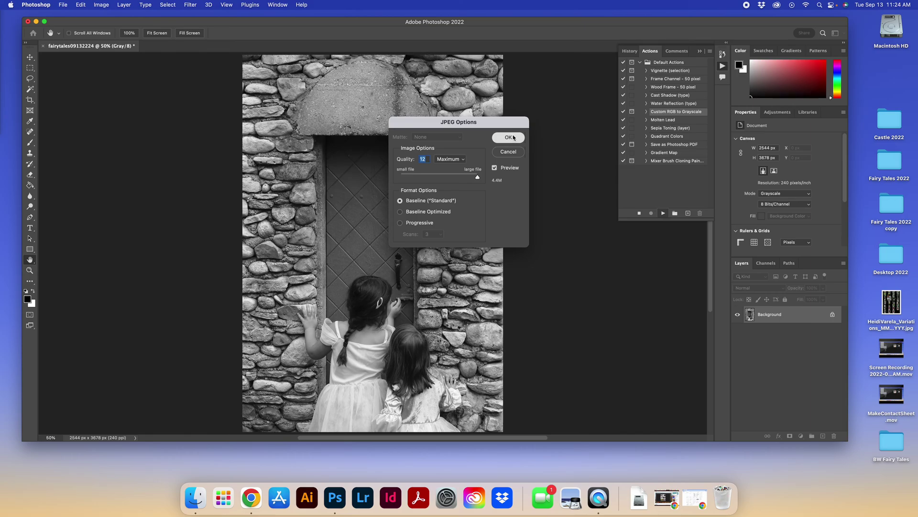
click(517, 129)
click(511, 138)
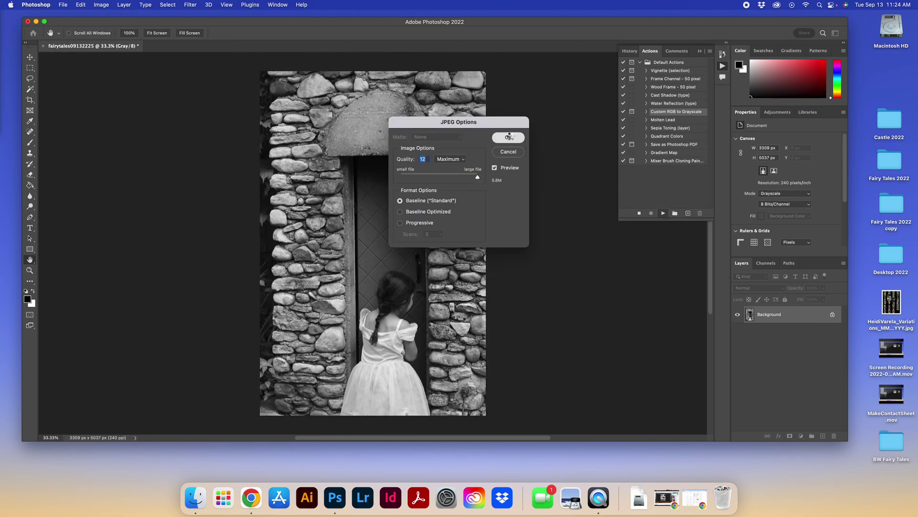
click(516, 129)
click(512, 138)
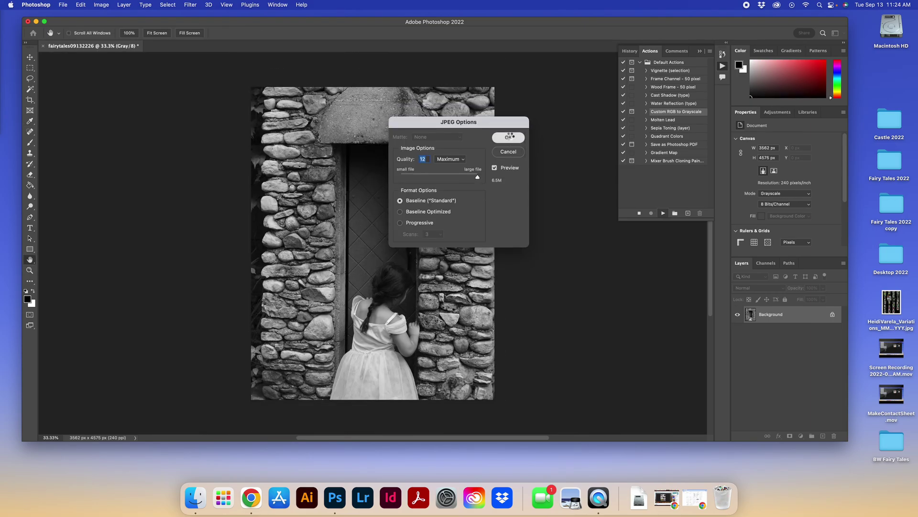
click(518, 131)
click(514, 138)
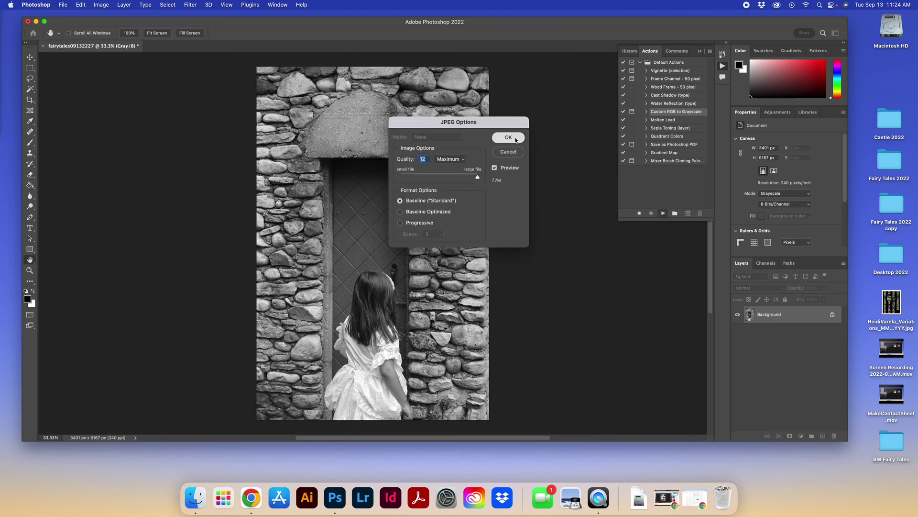
Minimize Photoshop, open the BW Fairy Tales folder on the Desktop and enlarge its window to show all the converted photos.
click(36, 22)
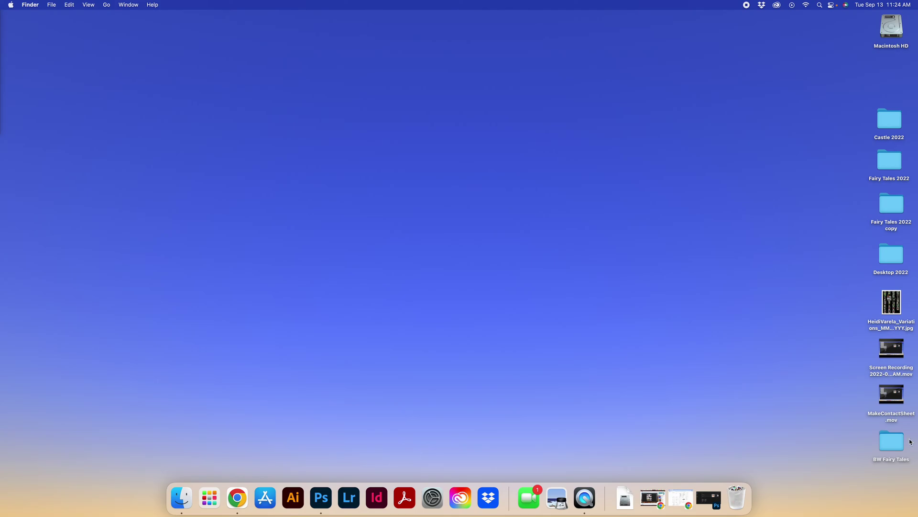
click(902, 445)
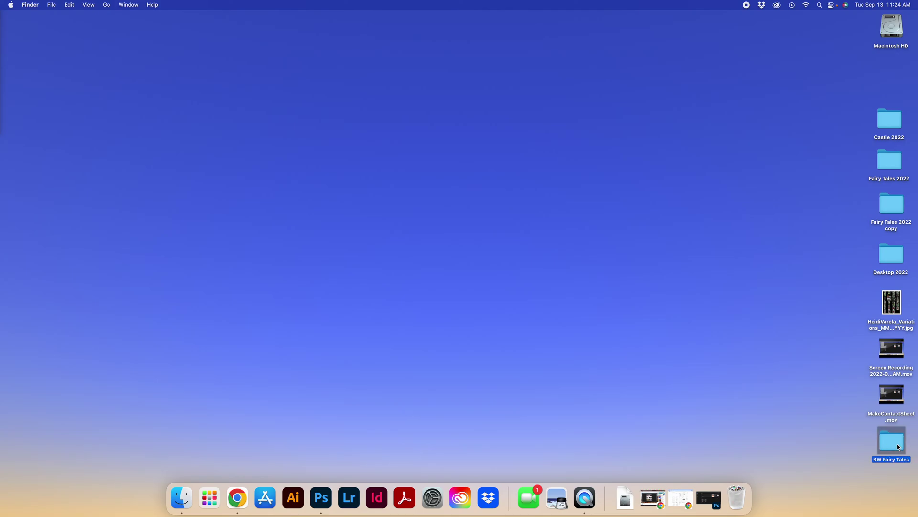
double_click(899, 446)
drag(650, 259, 672, 370)
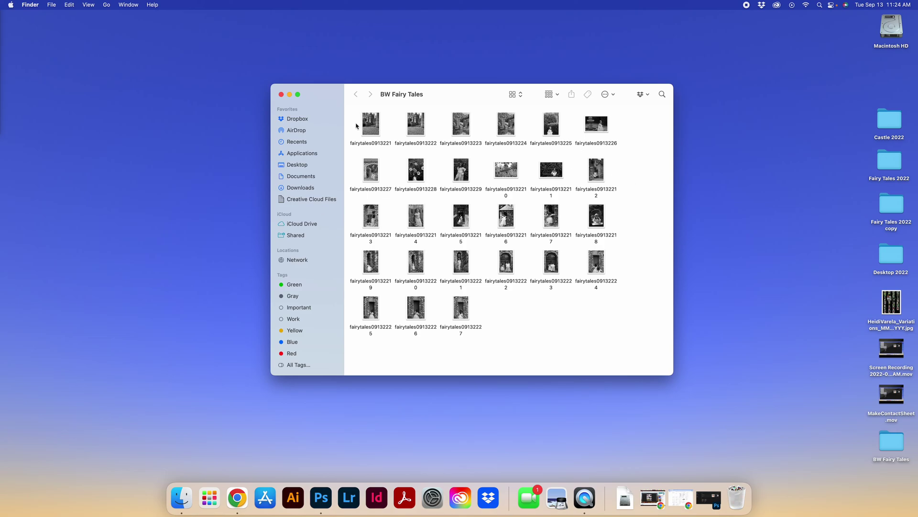
Rename all the photos in the BW Fairy Tales folder using the Name and Date format with FairyTales as the custom name.
drag(352, 118, 633, 347)
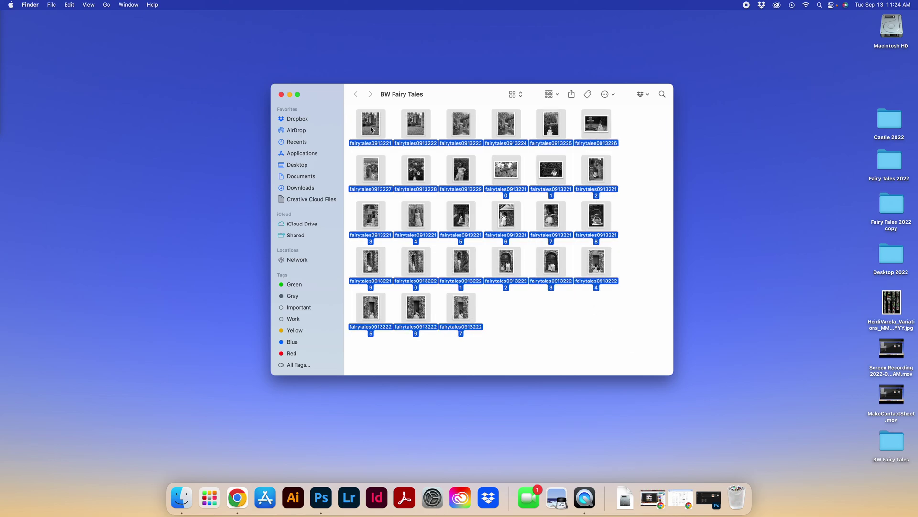
right_click(371, 129)
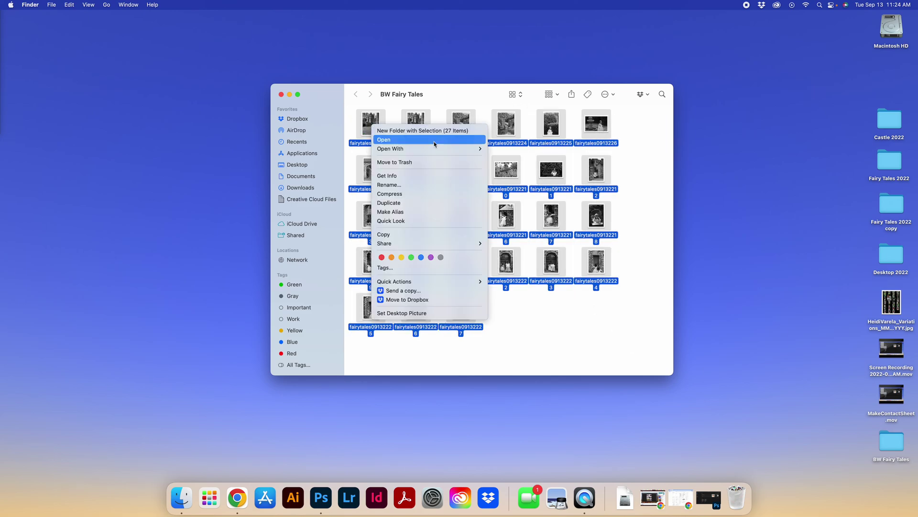
click(409, 184)
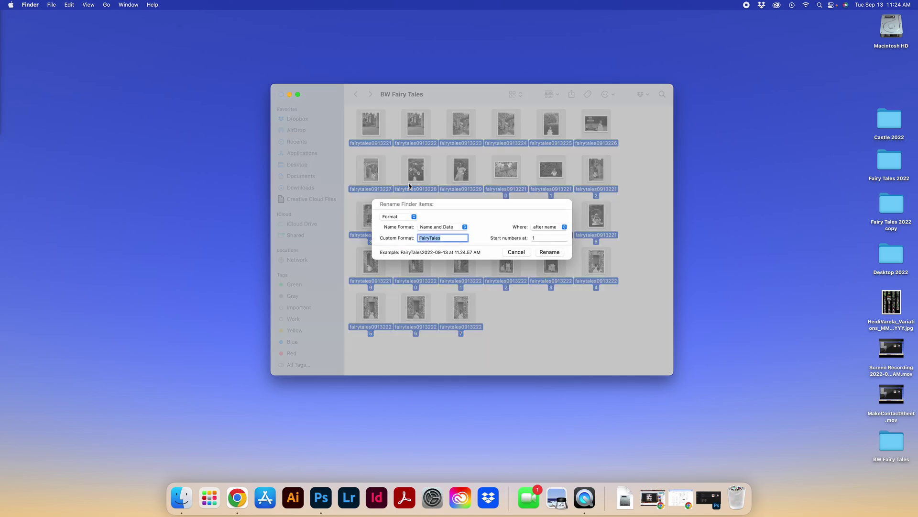
click(401, 218)
click(408, 218)
click(438, 228)
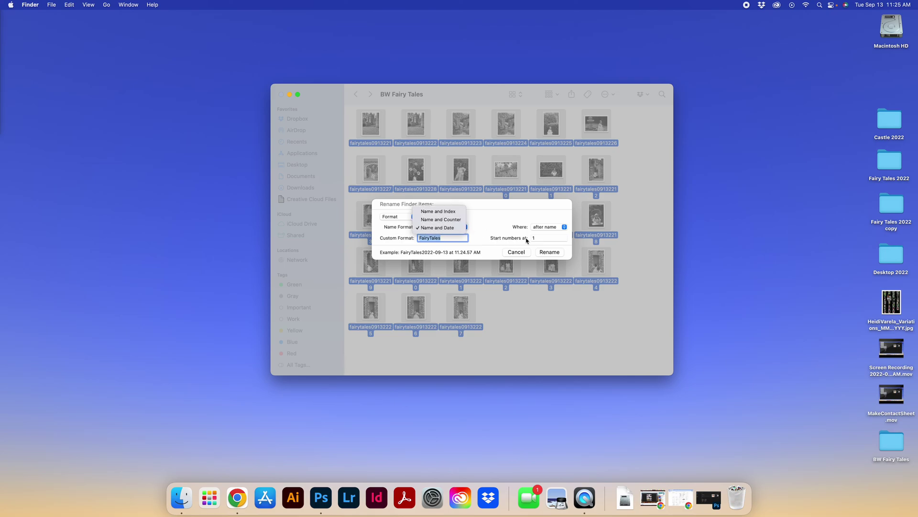
click(458, 238)
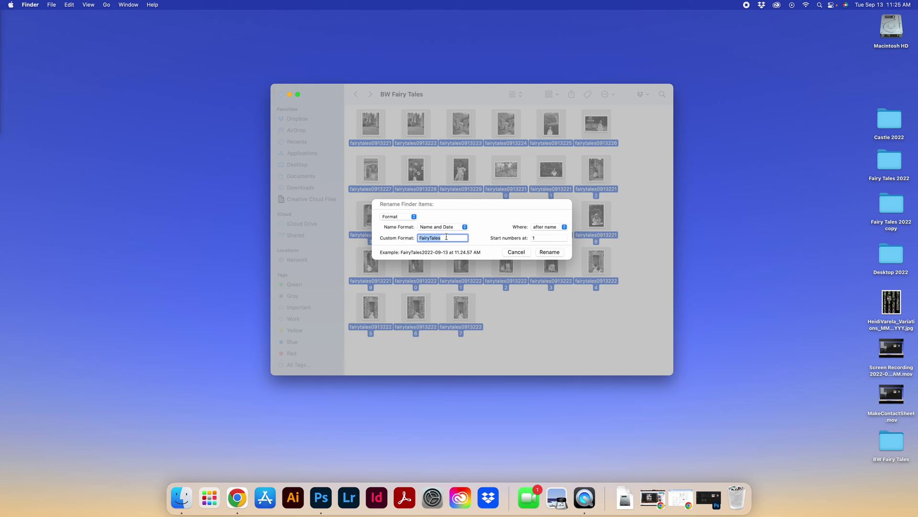
click(550, 252)
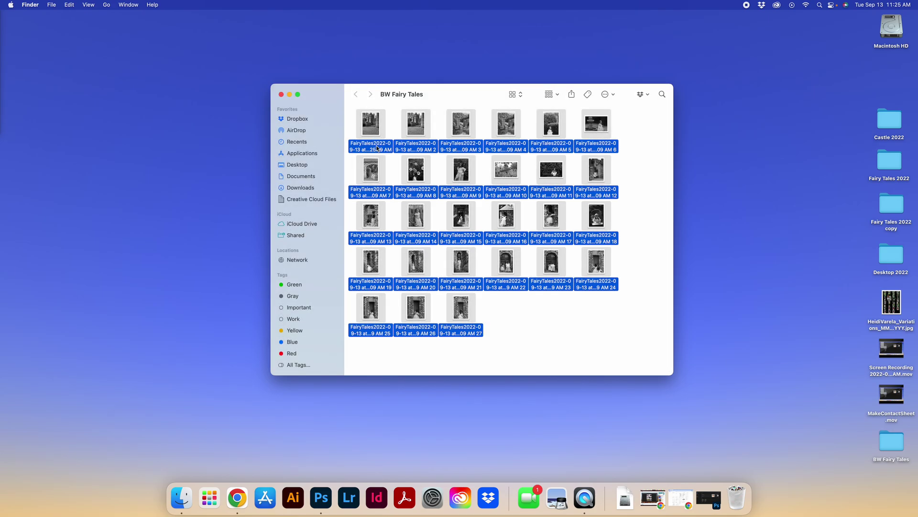
Open the file information for all the selected FairyTales photos.
right_click(377, 148)
click(400, 193)
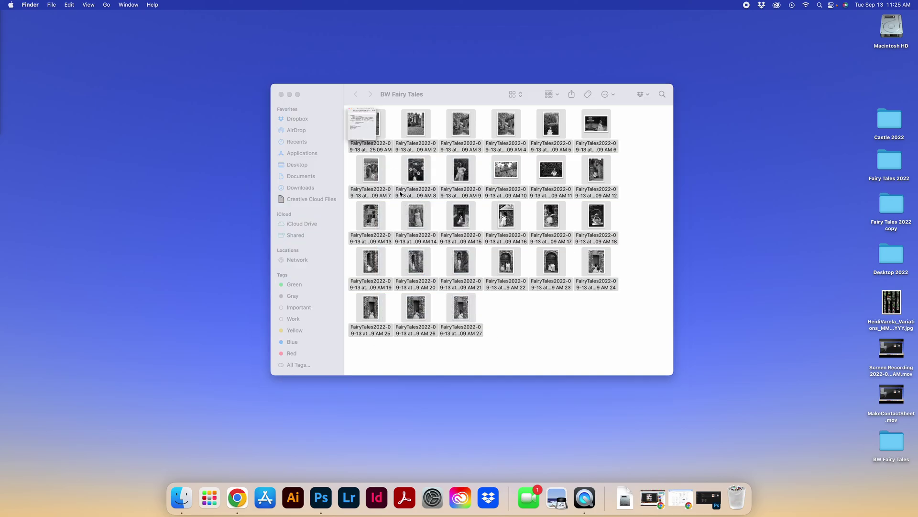